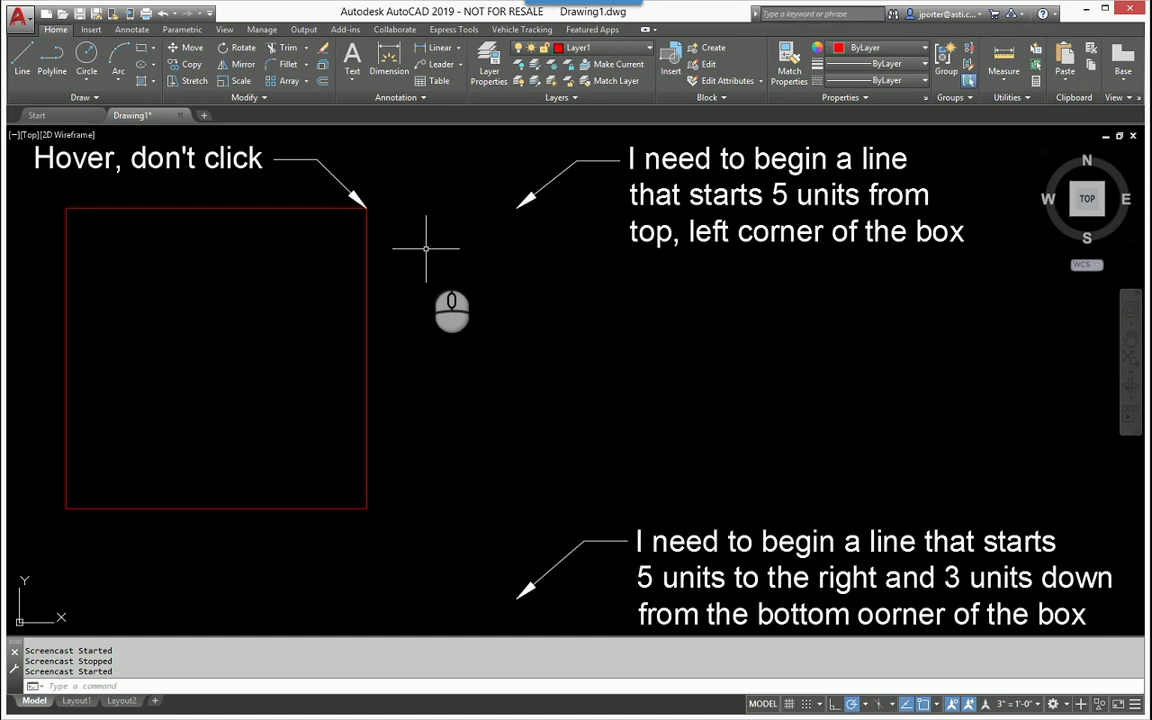
Draw a trial line from the box's top-right corner 5 units right, then straight up
{"action": "mouse_move", "coordinate": [427, 249]}
{"action": "middle_mouse_down"}
{"action": "mouse_move", "coordinate": [458, 336]}
{"action": "mouse_move", "coordinate": [532, 358]}
{"action": "mouse_move", "coordinate": [523, 360]}
{"action": "middle_mouse_up"}
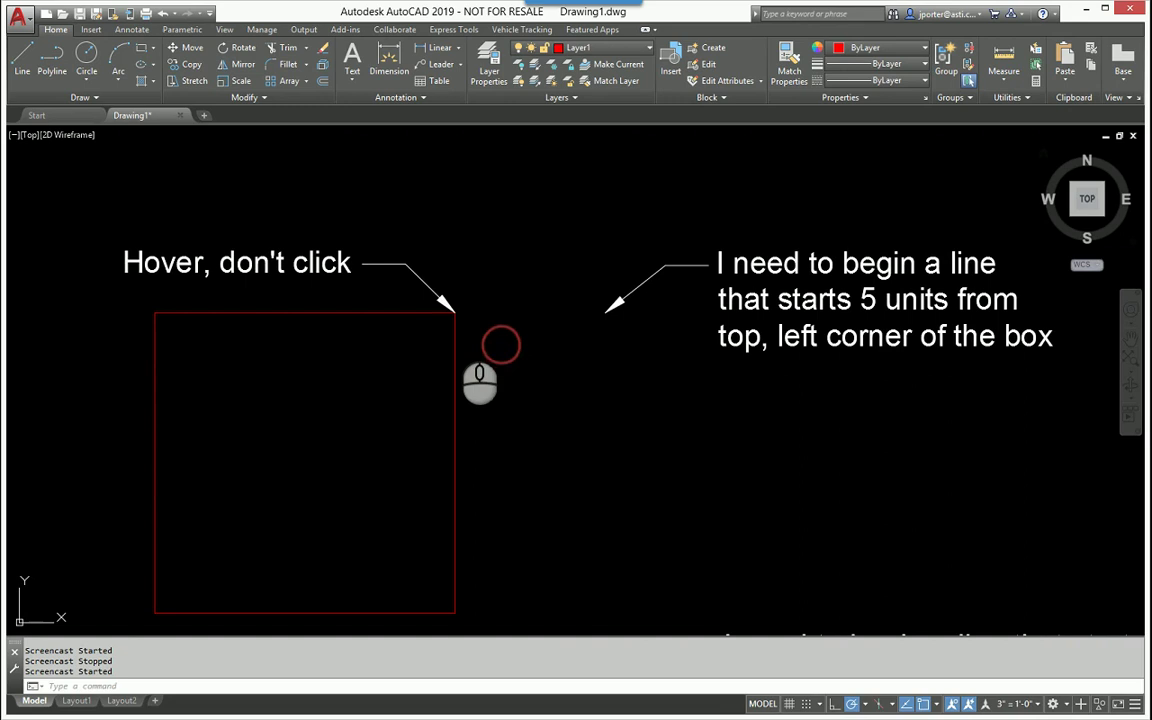
{"action": "type", "text": "l"}
{"action": "key", "text": "Return"}
{"action": "left_click", "coordinate": [453, 315]}
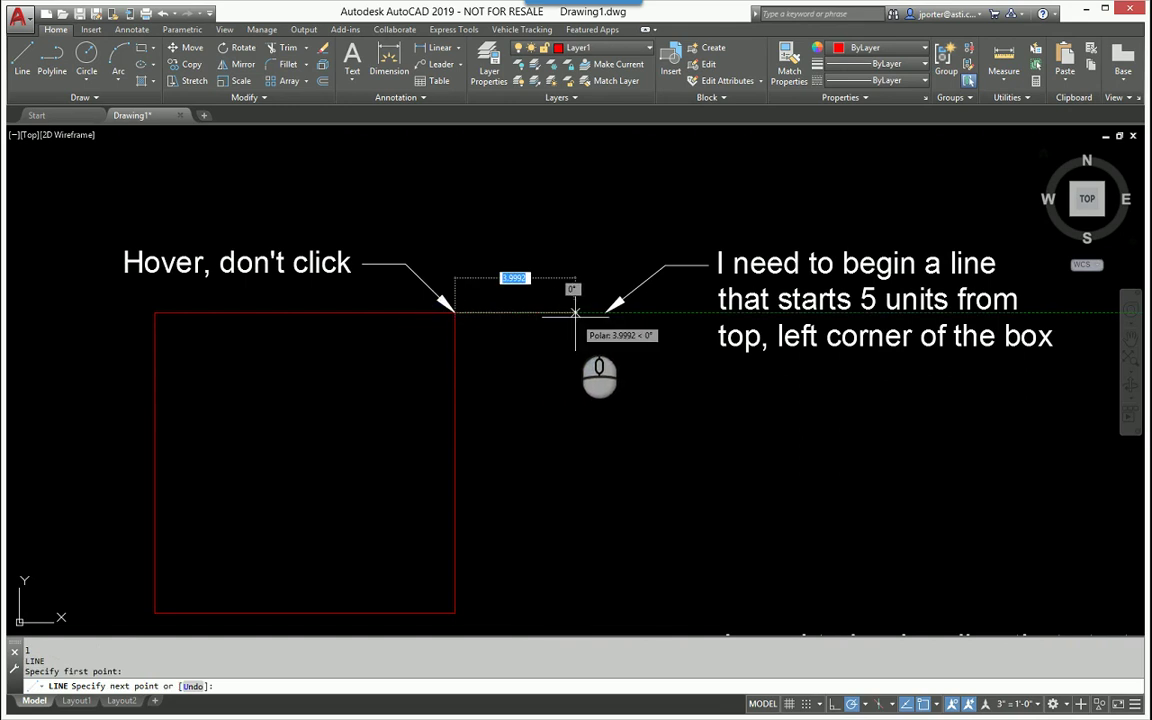
{"action": "type", "text": "5"}
{"action": "key", "text": "Return"}
{"action": "left_click", "coordinate": [605, 313]}
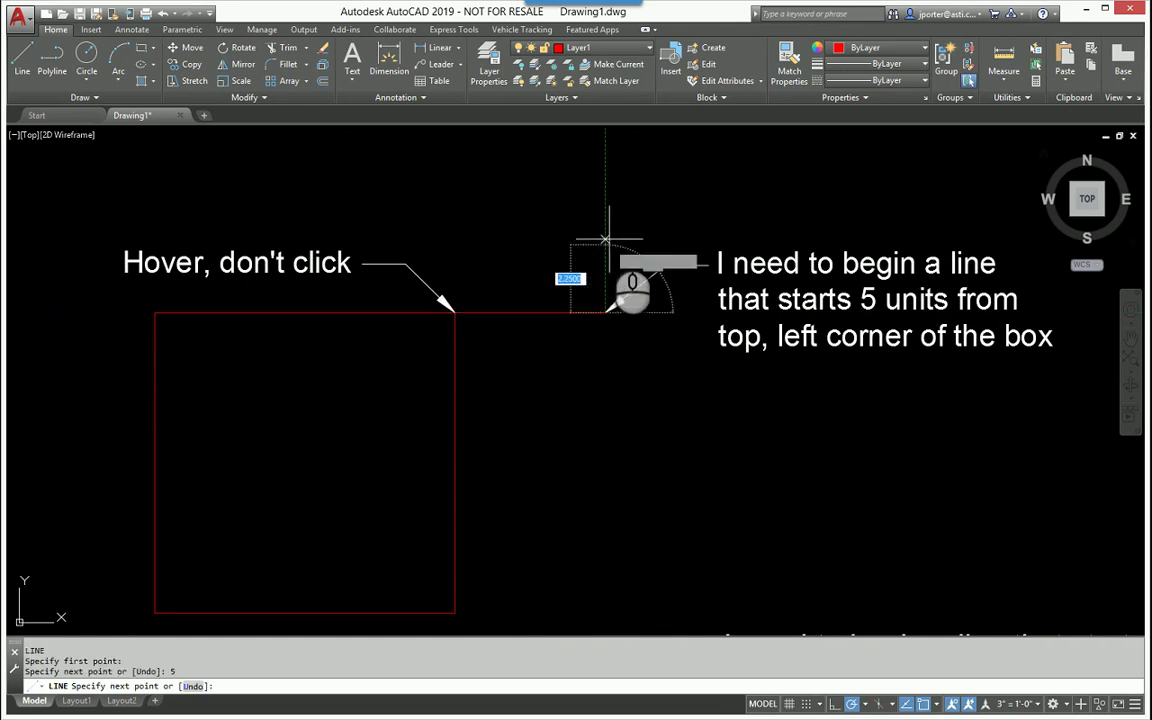
{"action": "left_click", "coordinate": [605, 216]}
{"action": "key", "text": "Escape"}
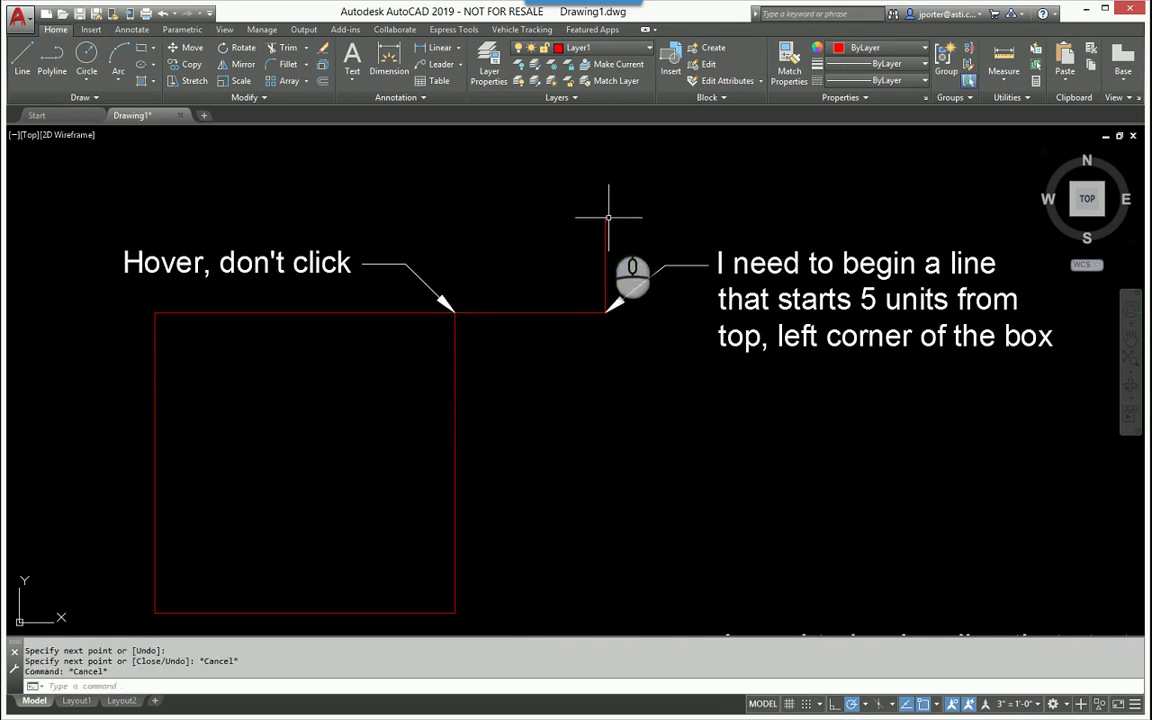
Erase the trial horizontal and vertical lines
{"action": "type", "text": "e"}
{"action": "key", "text": "Return"}
{"action": "left_click", "coordinate": [530, 268]}
{"action": "left_click", "coordinate": [506, 328]}
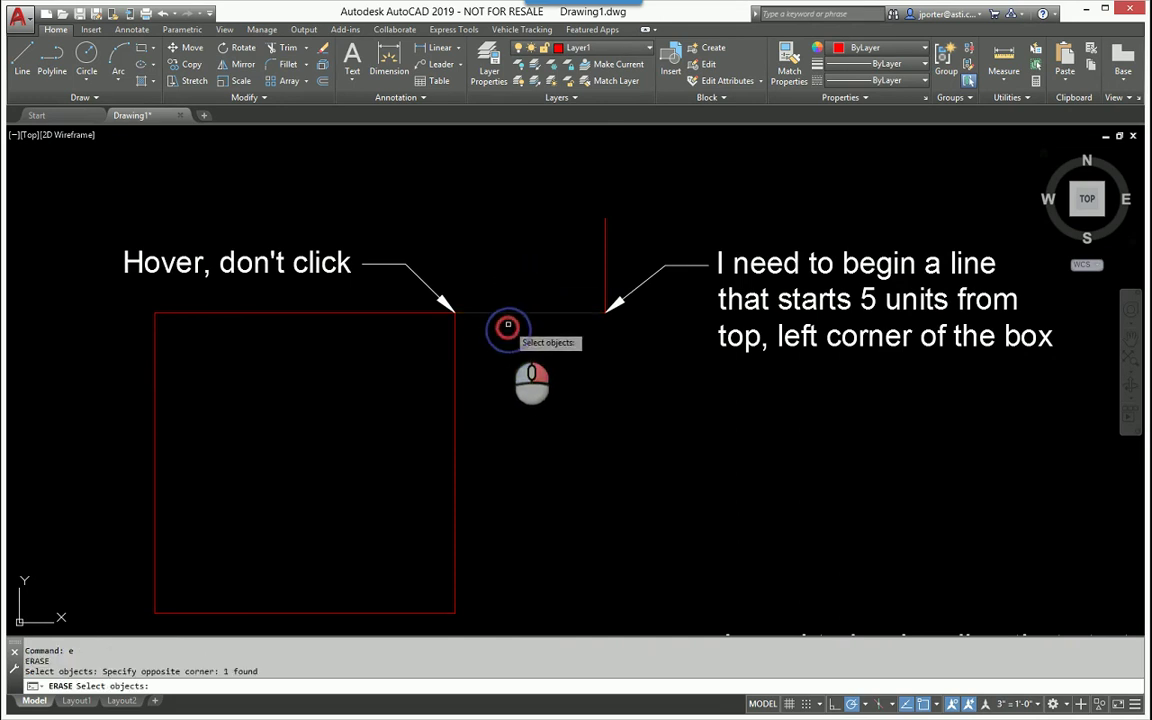
{"action": "right_click", "coordinate": [508, 323]}
{"action": "key", "text": "Escape"}
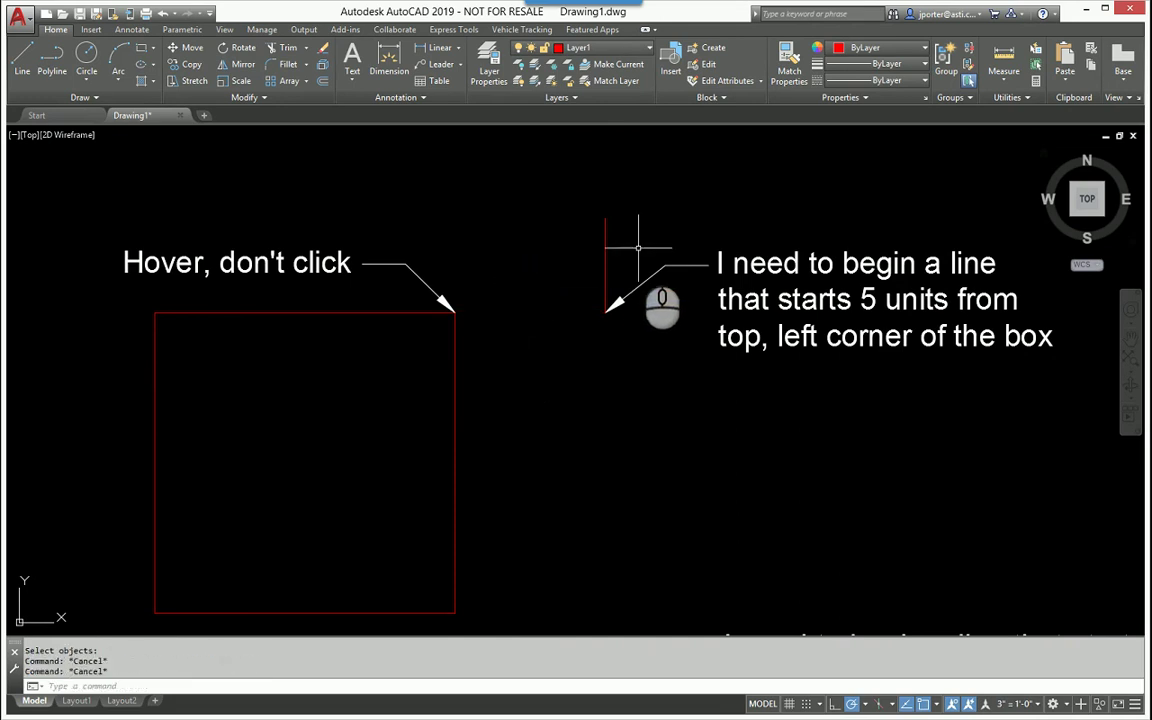
{"action": "type", "text": "e"}
{"action": "right_click", "coordinate": [630, 242]}
{"action": "left_click", "coordinate": [631, 212]}
{"action": "left_click", "coordinate": [540, 236]}
{"action": "right_click", "coordinate": [540, 233]}
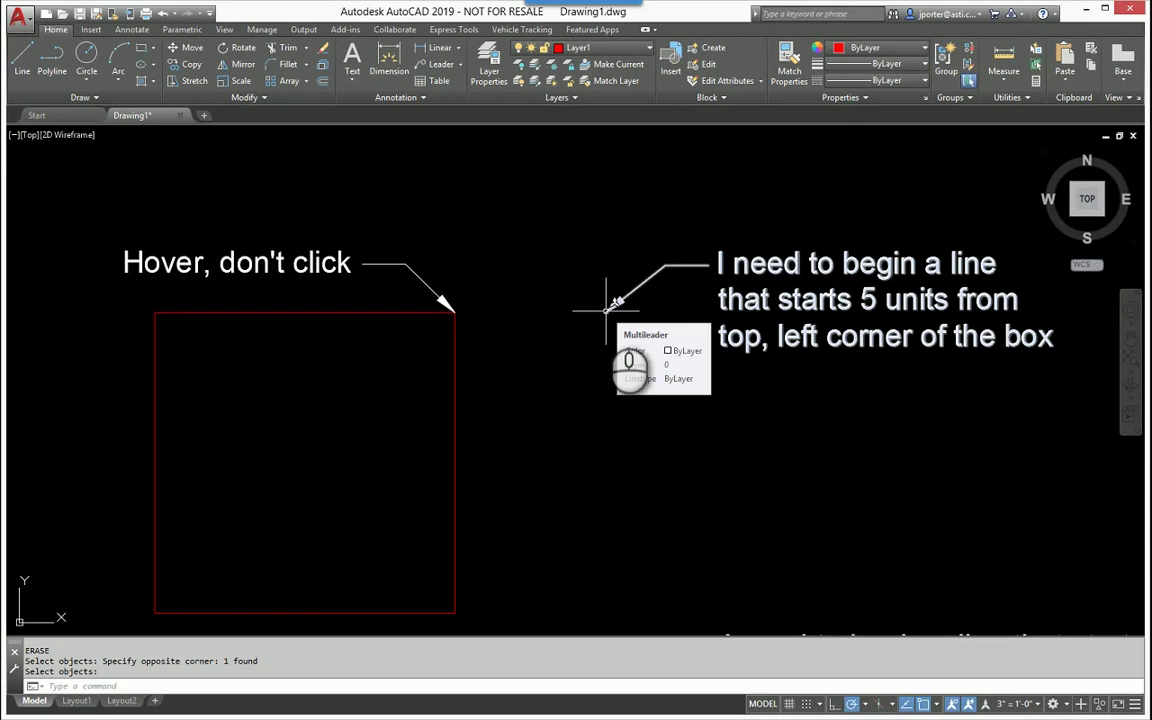
Review and accept the object snap settings
{"action": "left_click", "coordinate": [937, 704]}
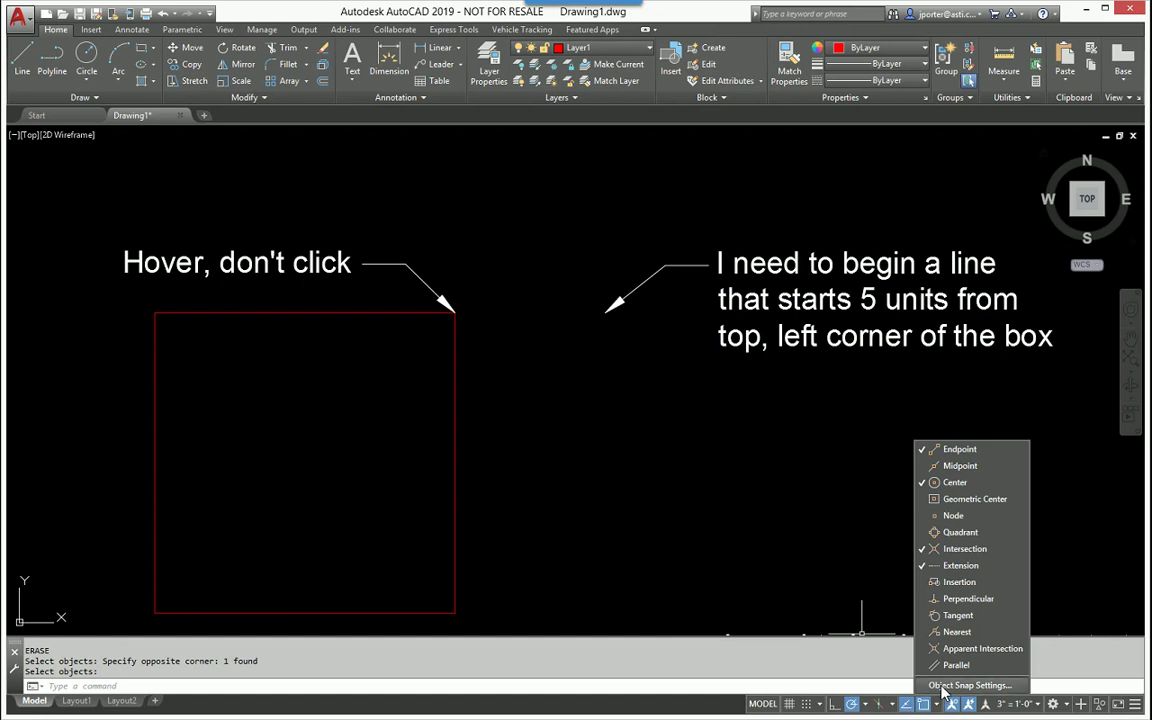
{"action": "left_click", "coordinate": [948, 686]}
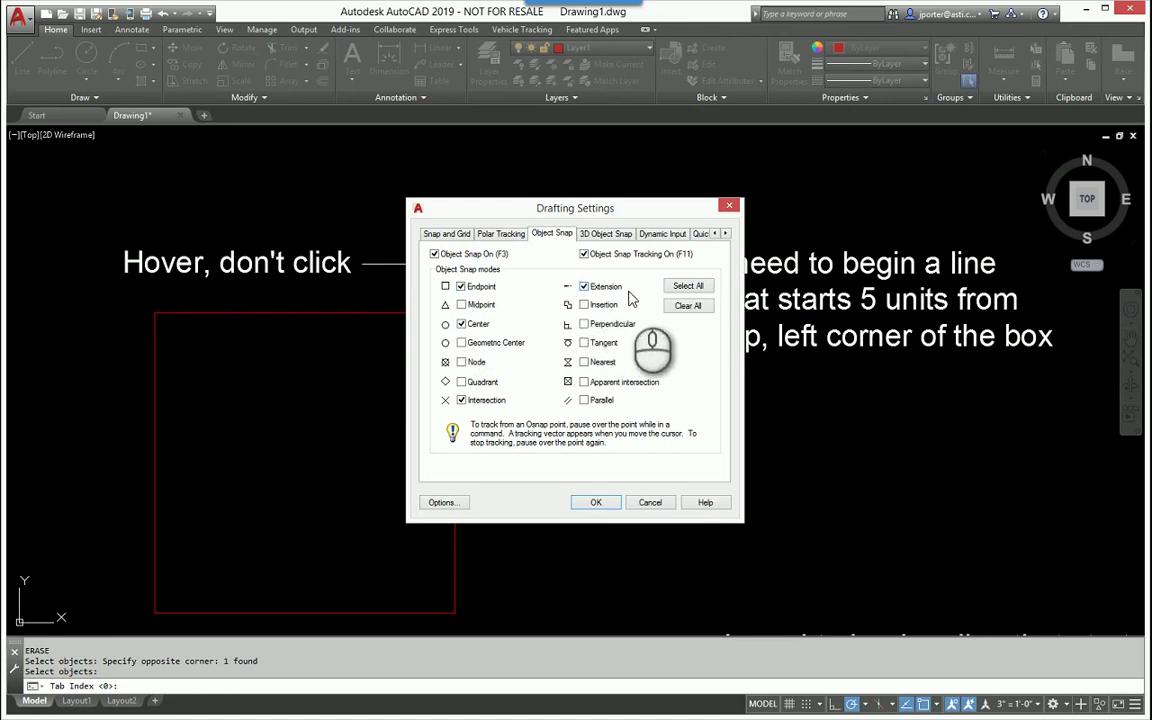
{"action": "left_click", "coordinate": [597, 503]}
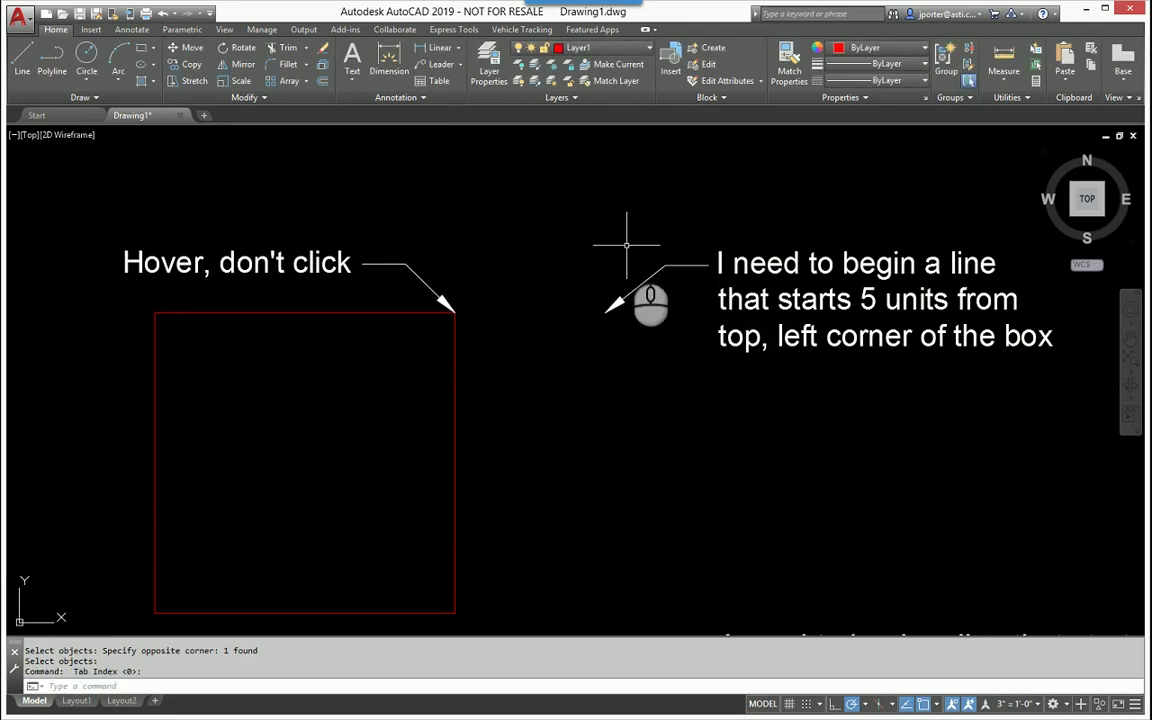
Draw a vertical line rising from a point tracked 5 units right of the top-right corner
{"action": "type", "text": "l"}
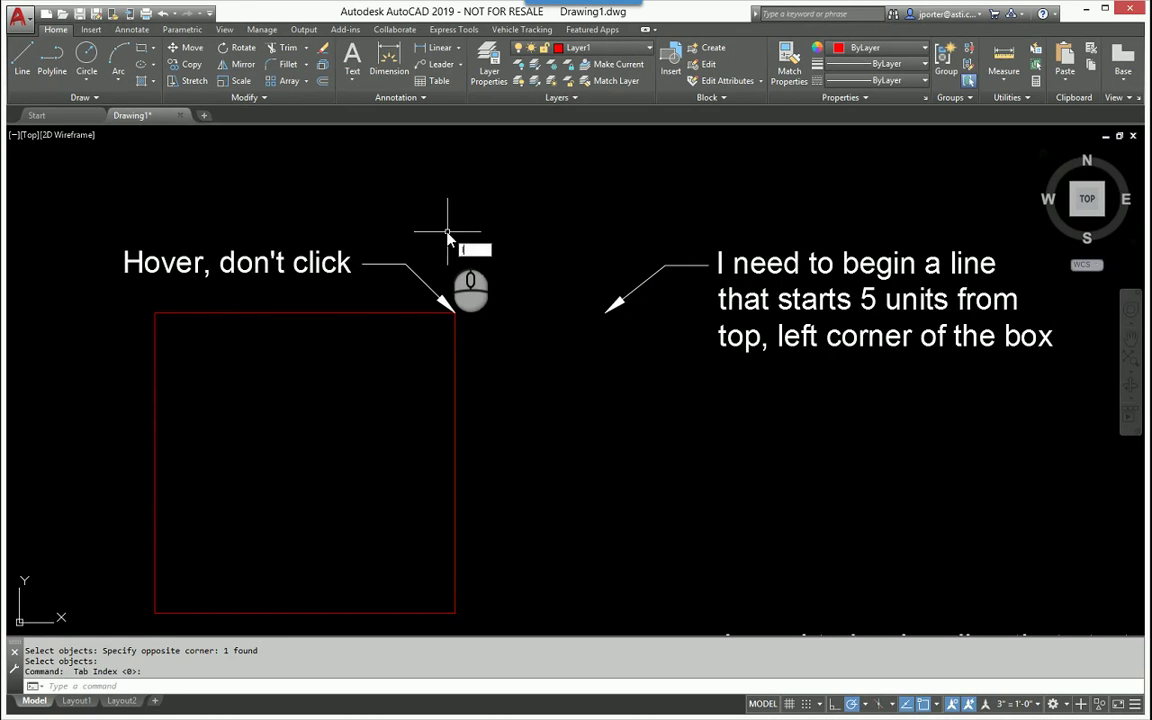
{"action": "key", "text": "Return"}
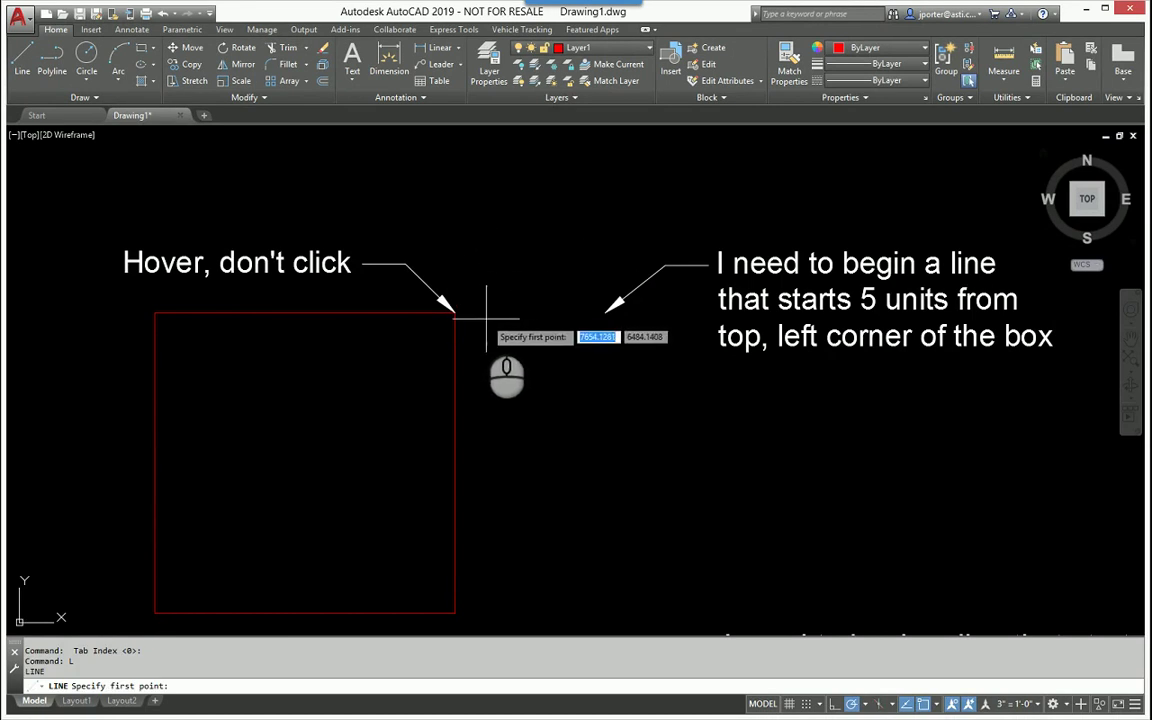
{"action": "mouse_move", "coordinate": [455, 313]}
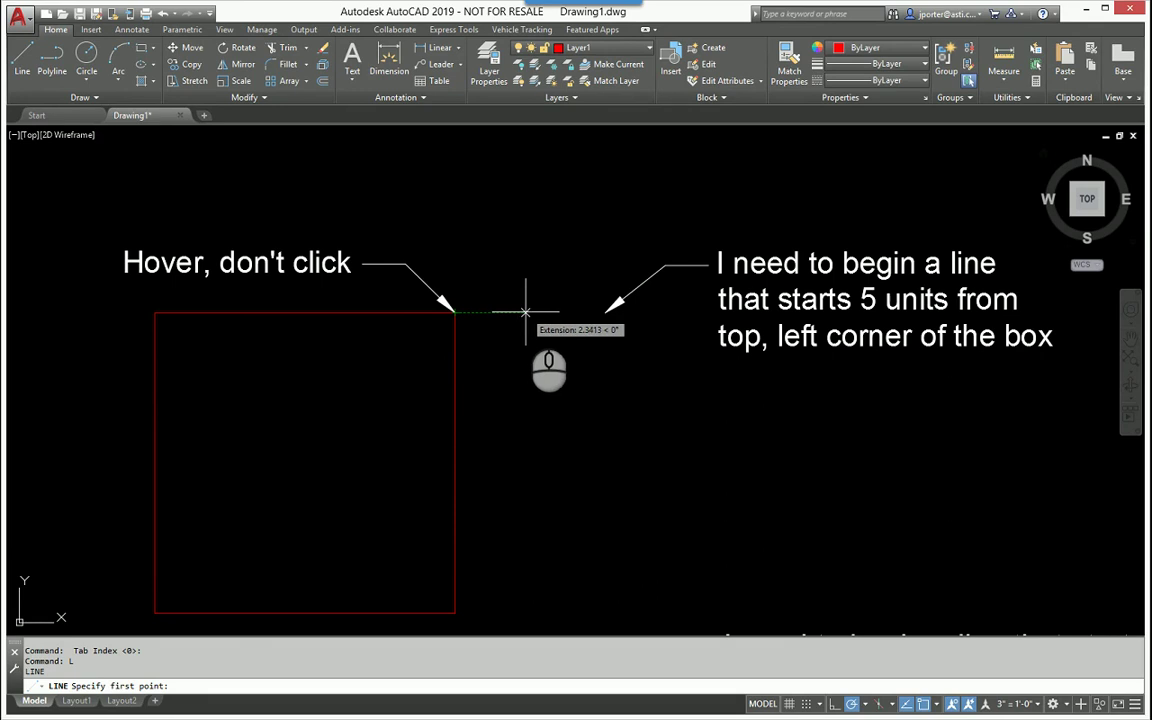
{"action": "type", "text": "5"}
{"action": "key", "text": "Return"}
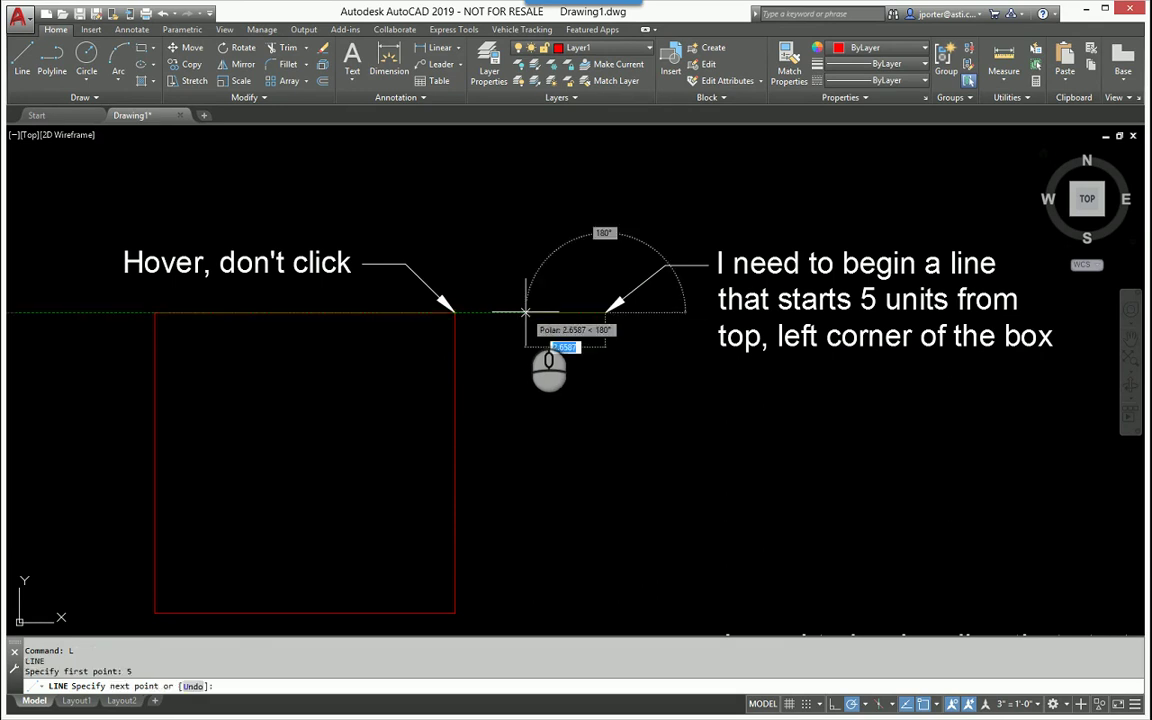
{"action": "left_click", "coordinate": [605, 198]}
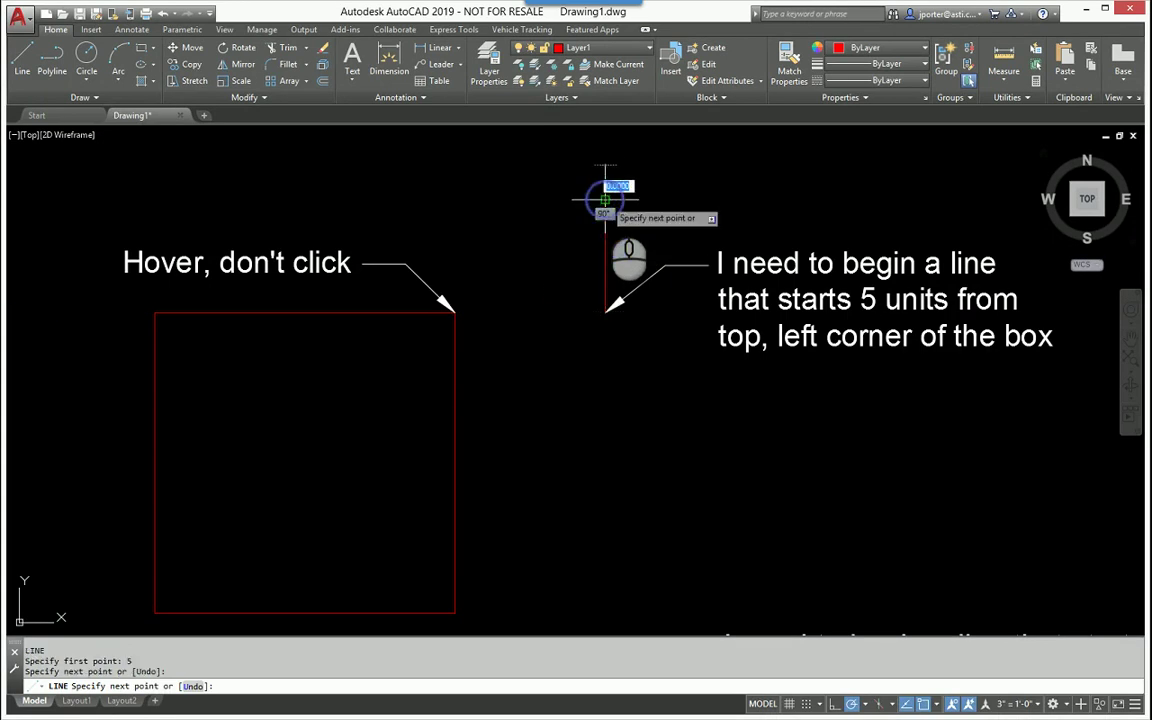
{"action": "right_click", "coordinate": [674, 189]}
{"action": "left_click", "coordinate": [707, 198]}
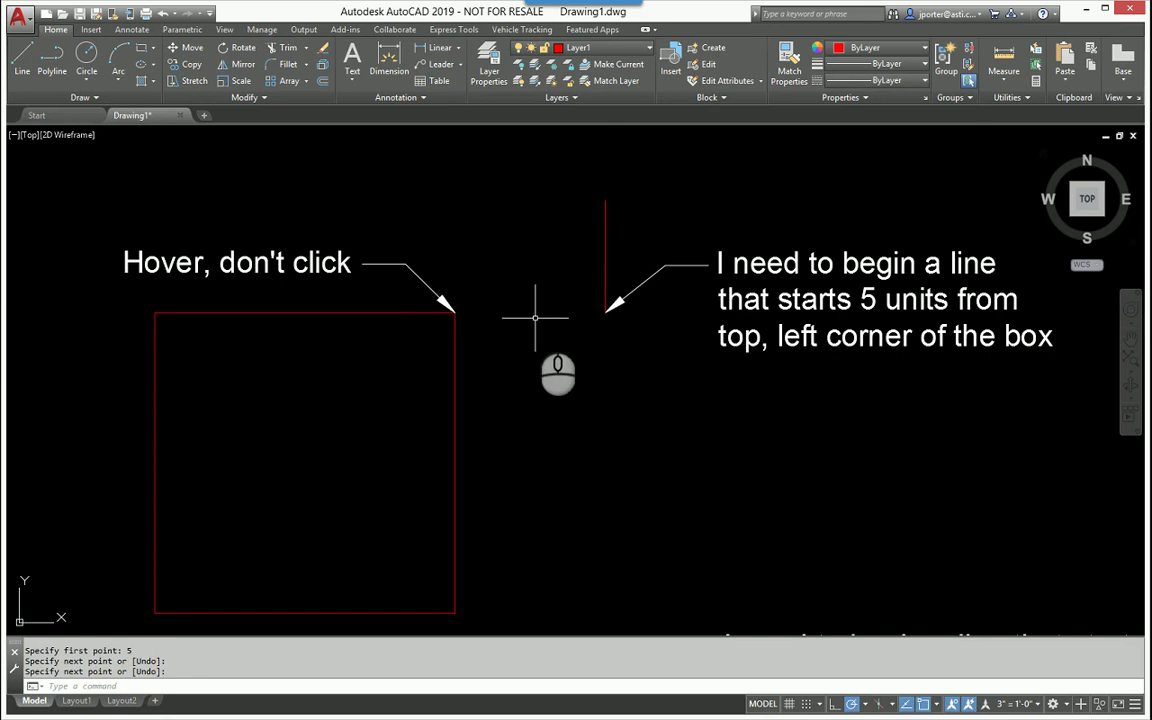
Erase the vertical line drawn from the top-right corner
{"action": "key", "text": "Escape"}
{"action": "type", "text": "e"}
{"action": "key", "text": "Return"}
{"action": "left_click", "coordinate": [617, 202]}
{"action": "left_click", "coordinate": [565, 220]}
{"action": "right_click", "coordinate": [565, 220]}
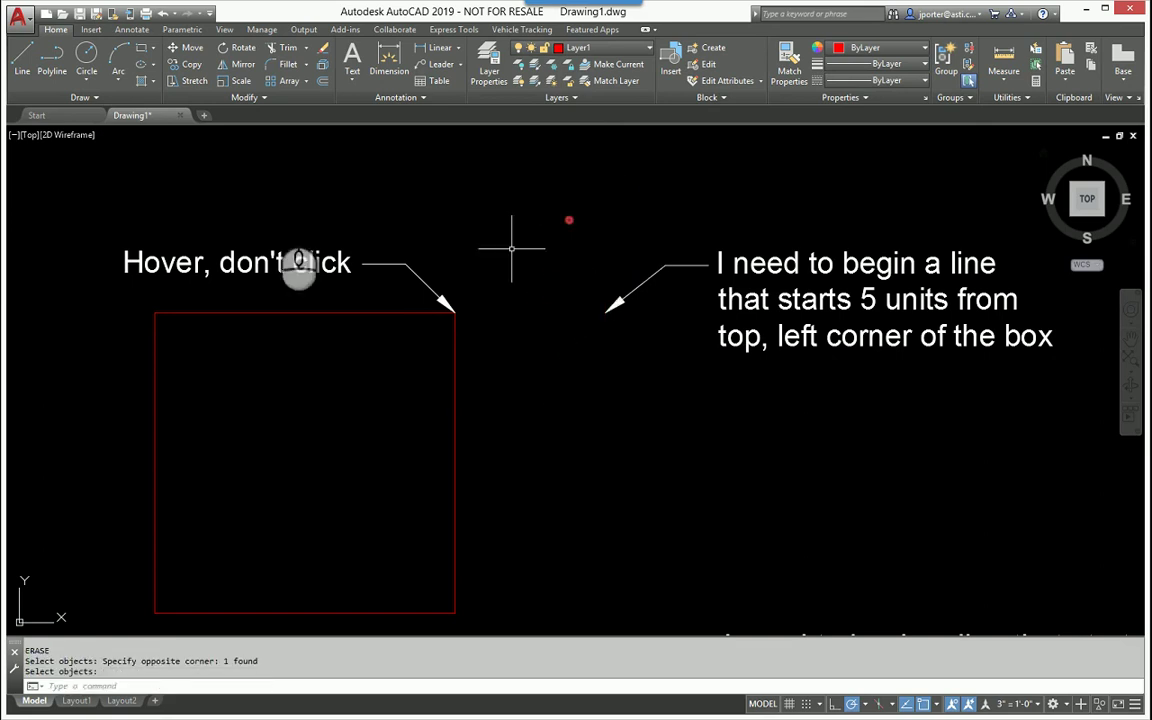
Draw a trial circle centred 5 units along the corner's tracking extension
{"action": "left_click", "coordinate": [87, 55]}
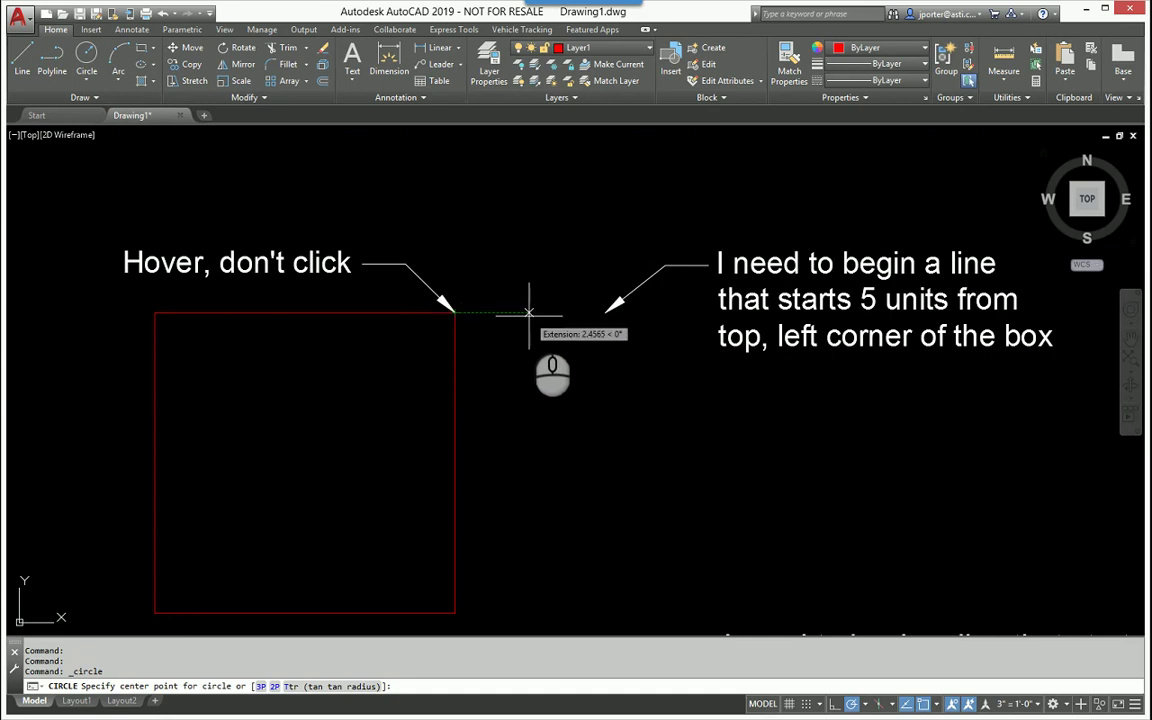
{"action": "type", "text": "5"}
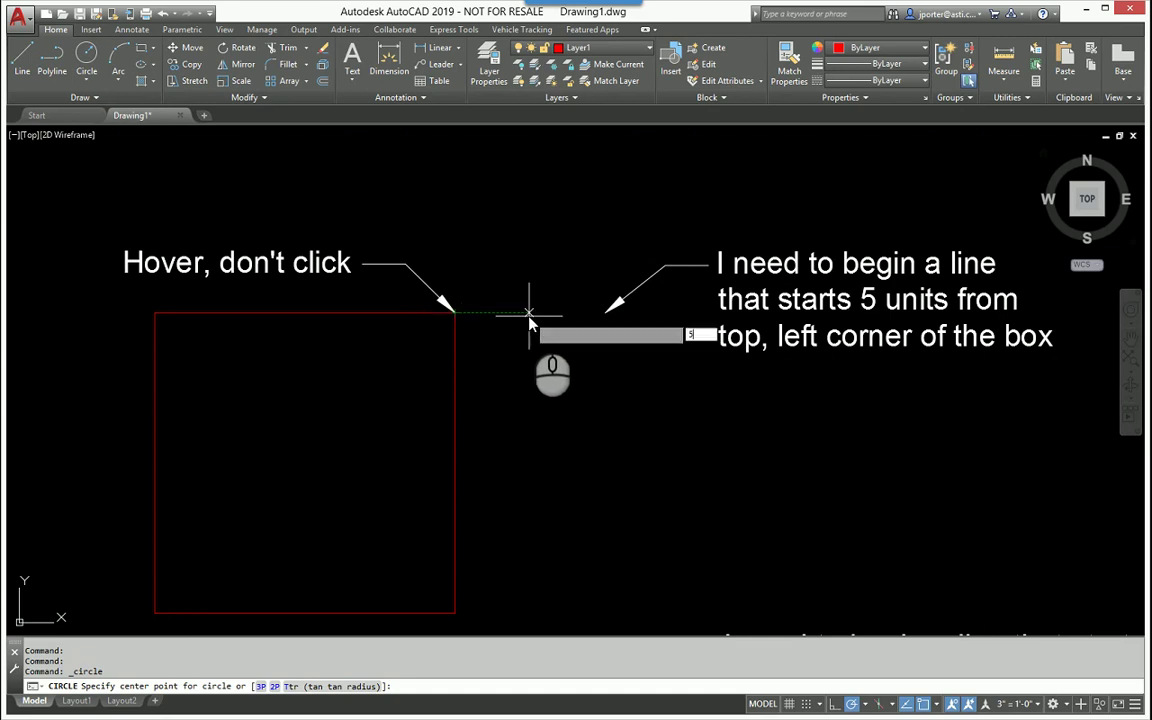
{"action": "key", "text": "Return"}
{"action": "left_click", "coordinate": [576, 294]}
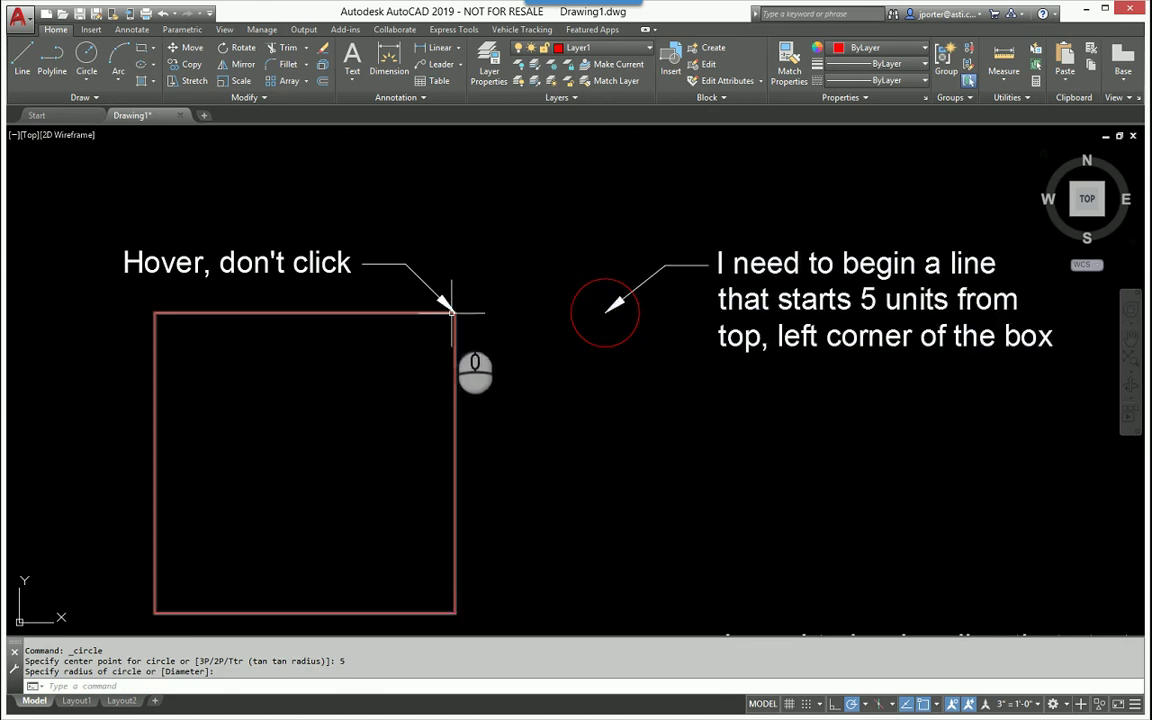
Erase the trial circle
{"action": "key", "text": "Escape"}
{"action": "key", "text": "Escape"}
{"action": "type", "text": "e"}
{"action": "key", "text": "Return"}
{"action": "left_click", "coordinate": [593, 266]}
{"action": "left_click", "coordinate": [581, 288]}
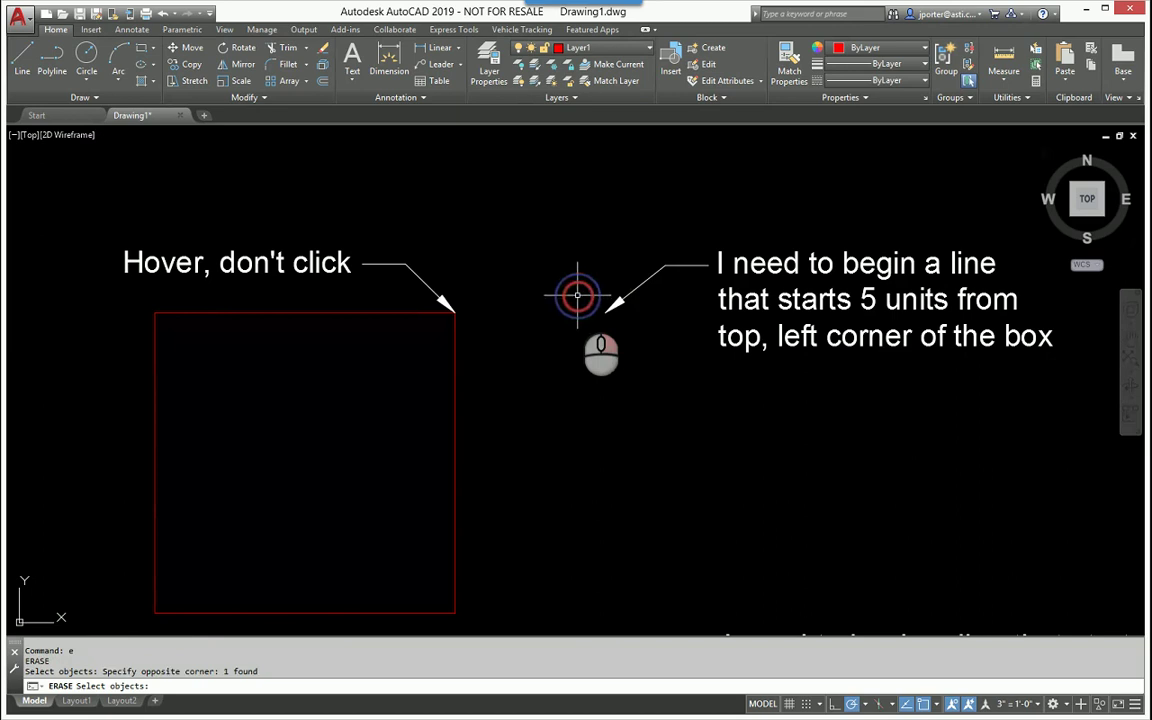
{"action": "key", "text": "Return"}
Start a line with TK tracking, picking the box's bottom-right corner as the first tracking point
{"action": "mouse_move", "coordinate": [610, 477]}
{"action": "middle_mouse_down"}
{"action": "mouse_move", "coordinate": [576, 239]}
{"action": "mouse_move", "coordinate": [563, 216]}
{"action": "mouse_move", "coordinate": [545, 213]}
{"action": "mouse_move", "coordinate": [541, 228]}
{"action": "middle_mouse_up"}
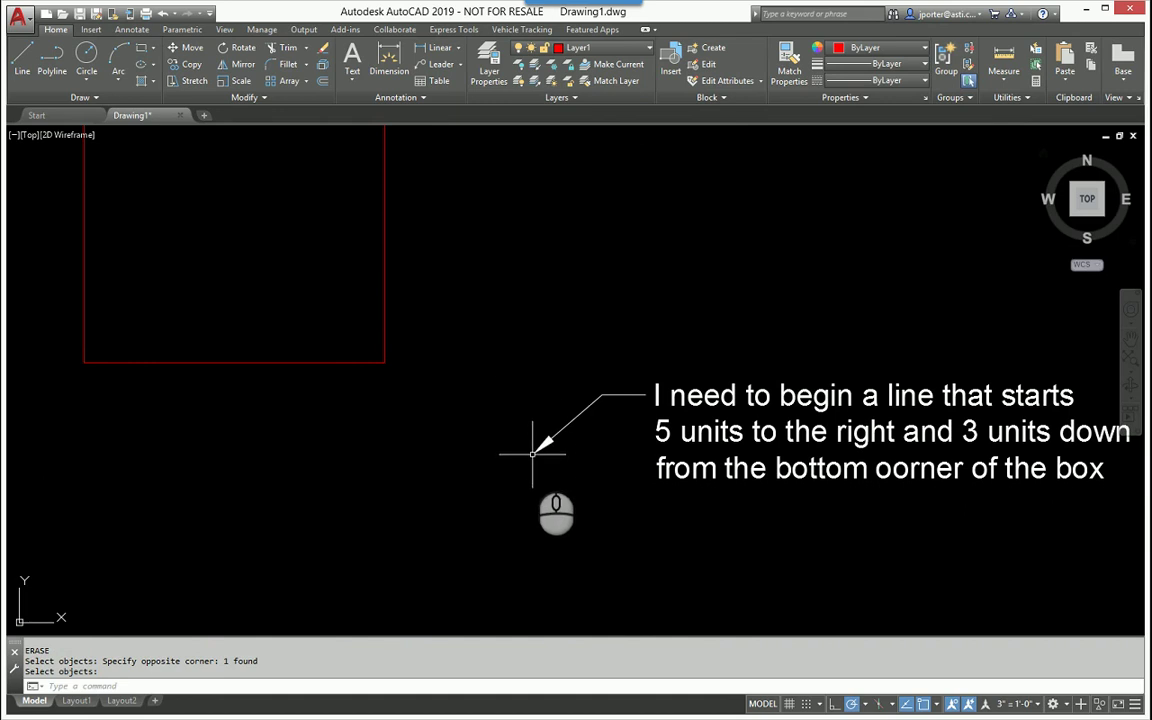
{"action": "left_click", "coordinate": [22, 58]}
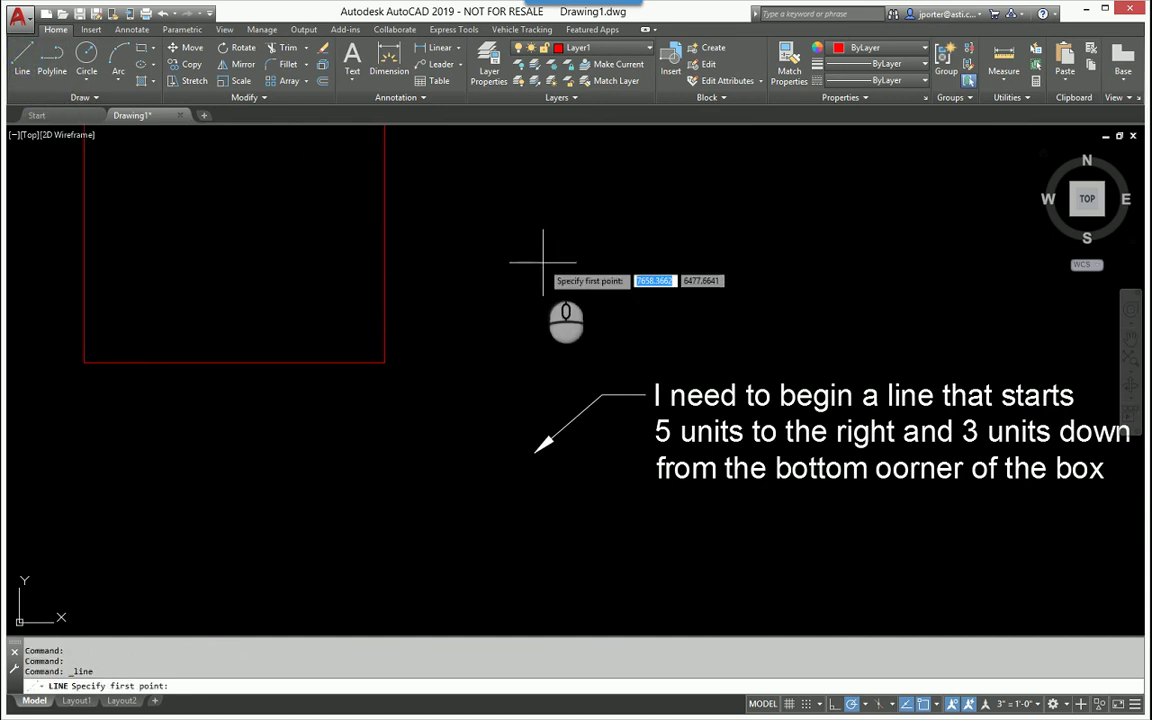
{"action": "type", "text": "tk"}
{"action": "key", "text": "Return"}
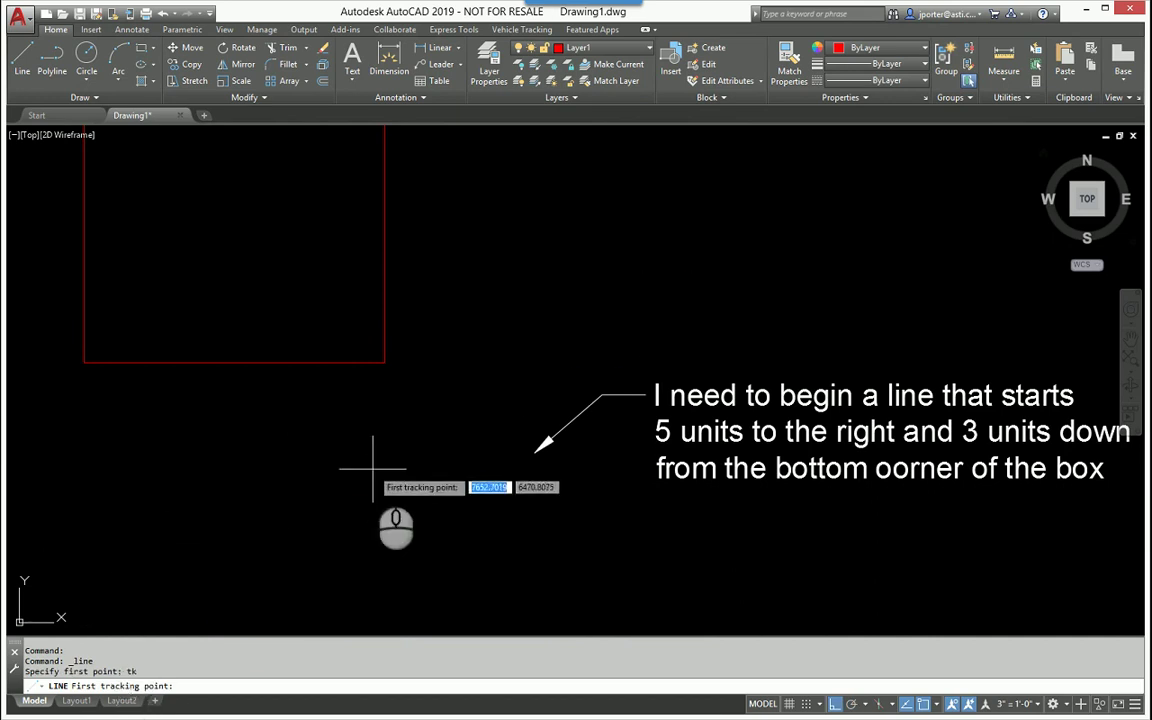
{"action": "left_click", "coordinate": [385, 362]}
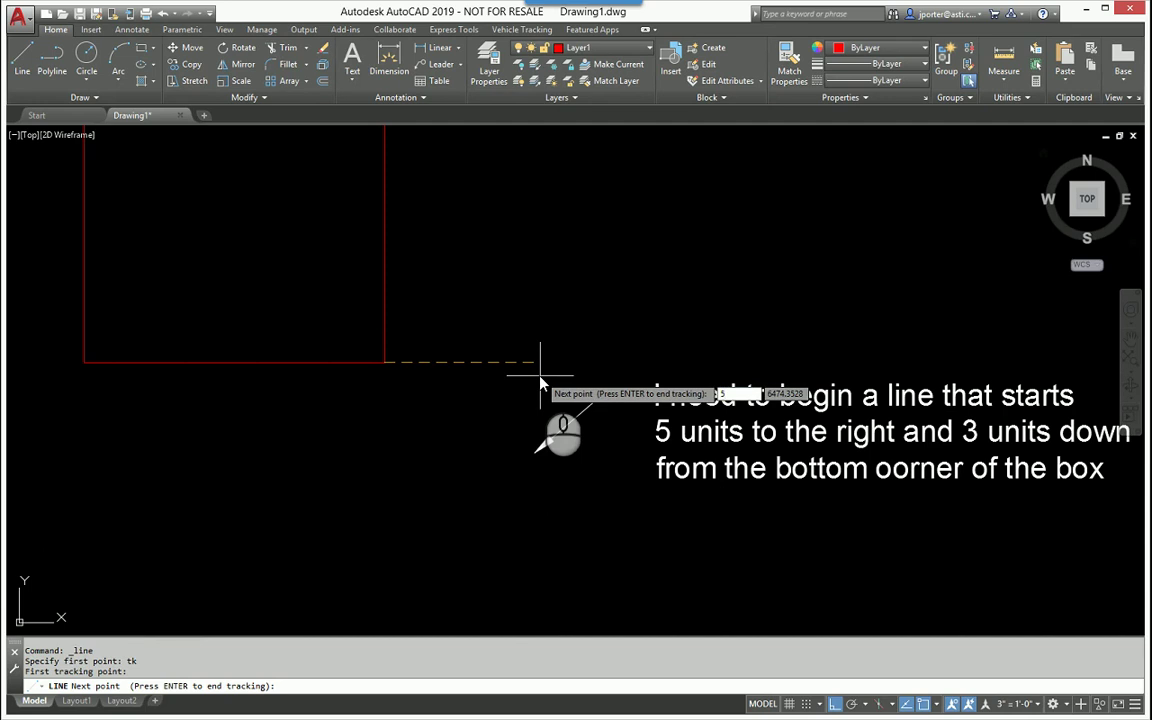
Track 5 right and 3 down from the corner, then draw the line straight downward
{"action": "key", "text": "Return"}
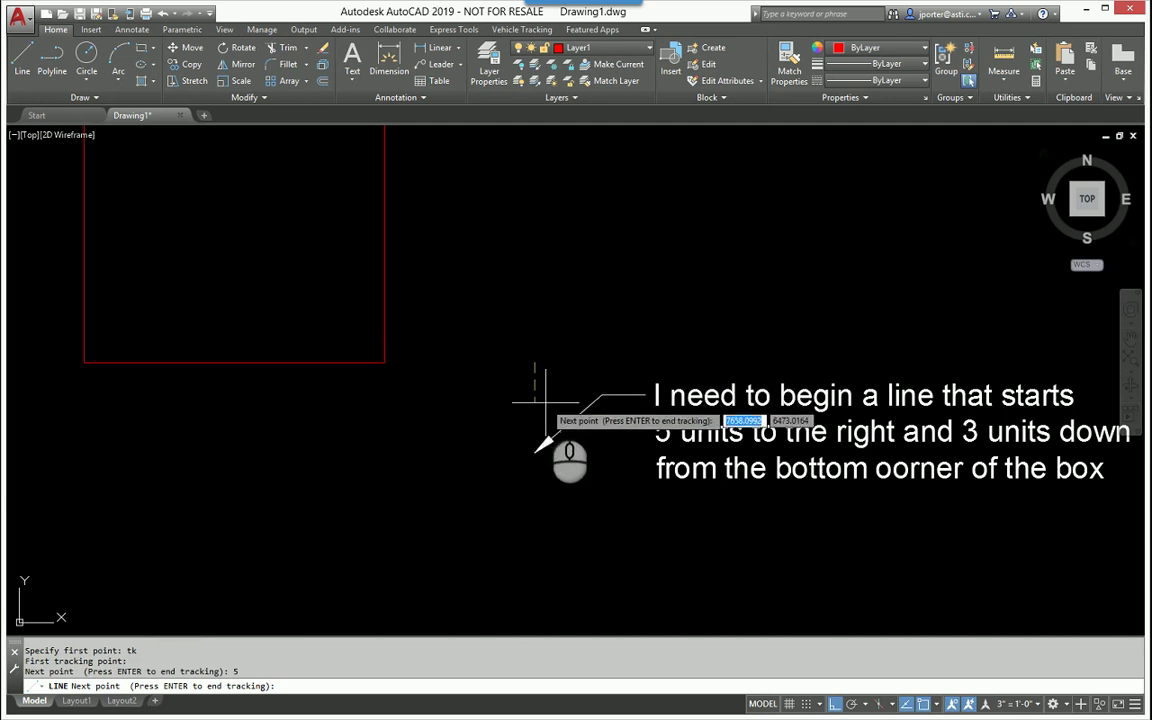
{"action": "type", "text": "3"}
{"action": "key", "text": "Return"}
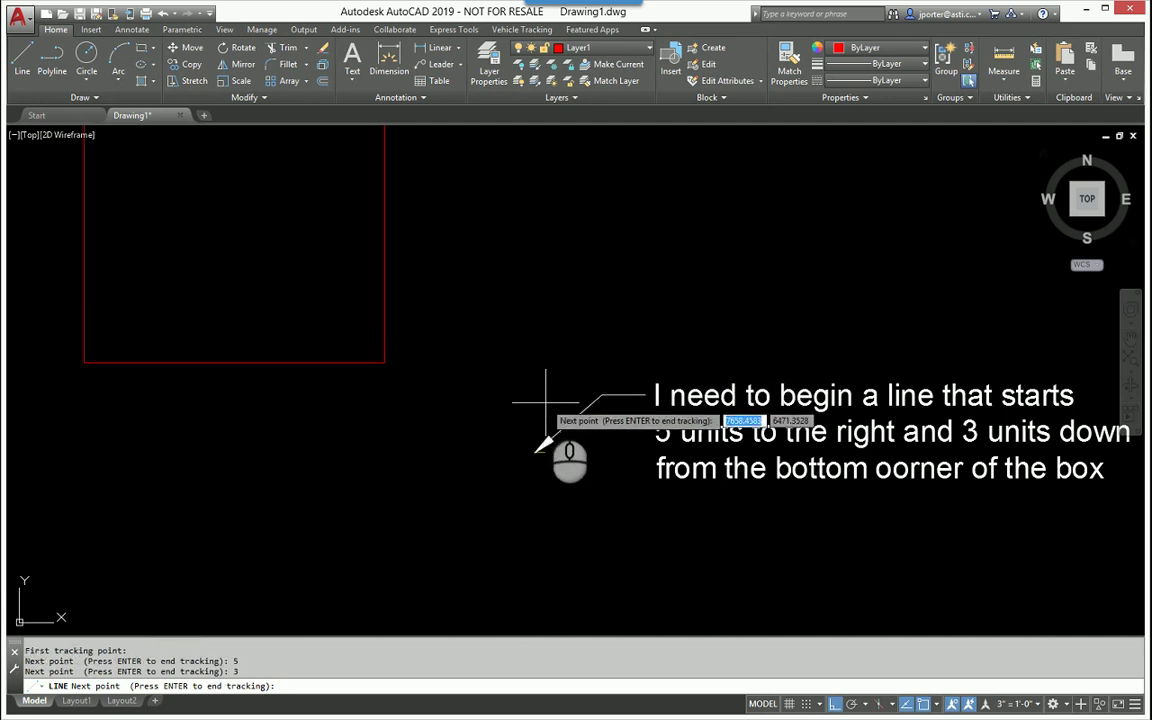
{"action": "key", "text": "Return"}
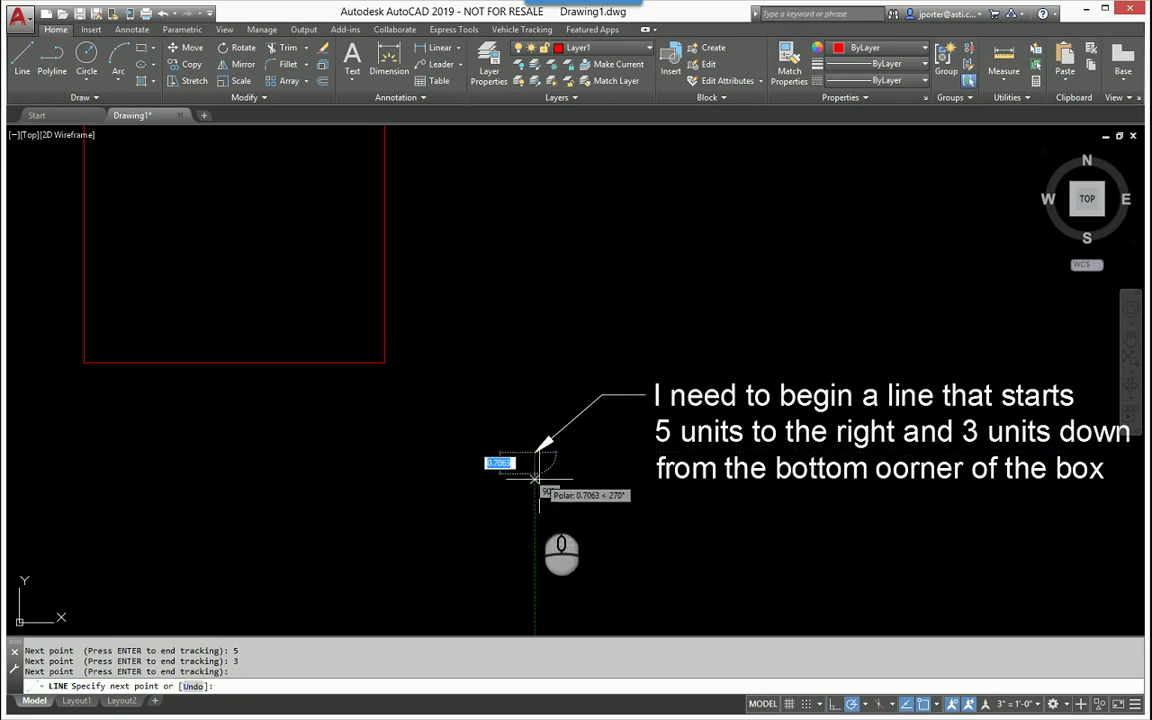
{"action": "left_click", "coordinate": [535, 578]}
{"action": "right_click", "coordinate": [625, 579]}
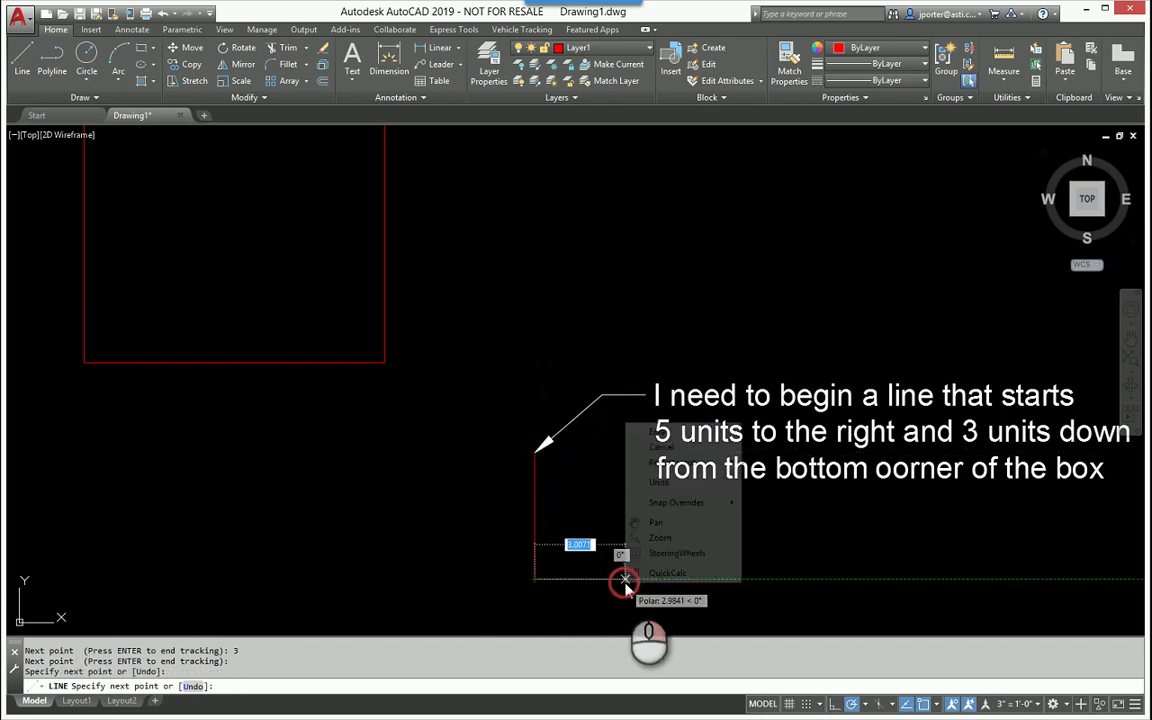
{"action": "left_click", "coordinate": [659, 447]}
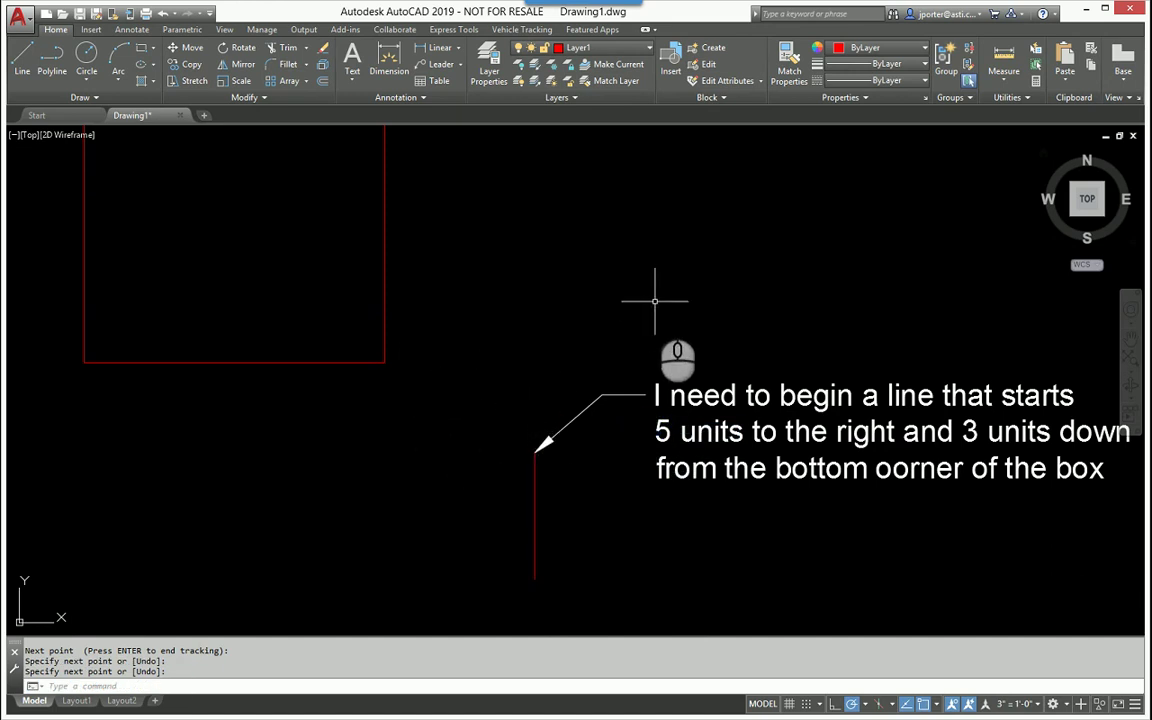
{"action": "middle_click_drag", "start_coordinate": [635, 278], "coordinate": [619, 432]}
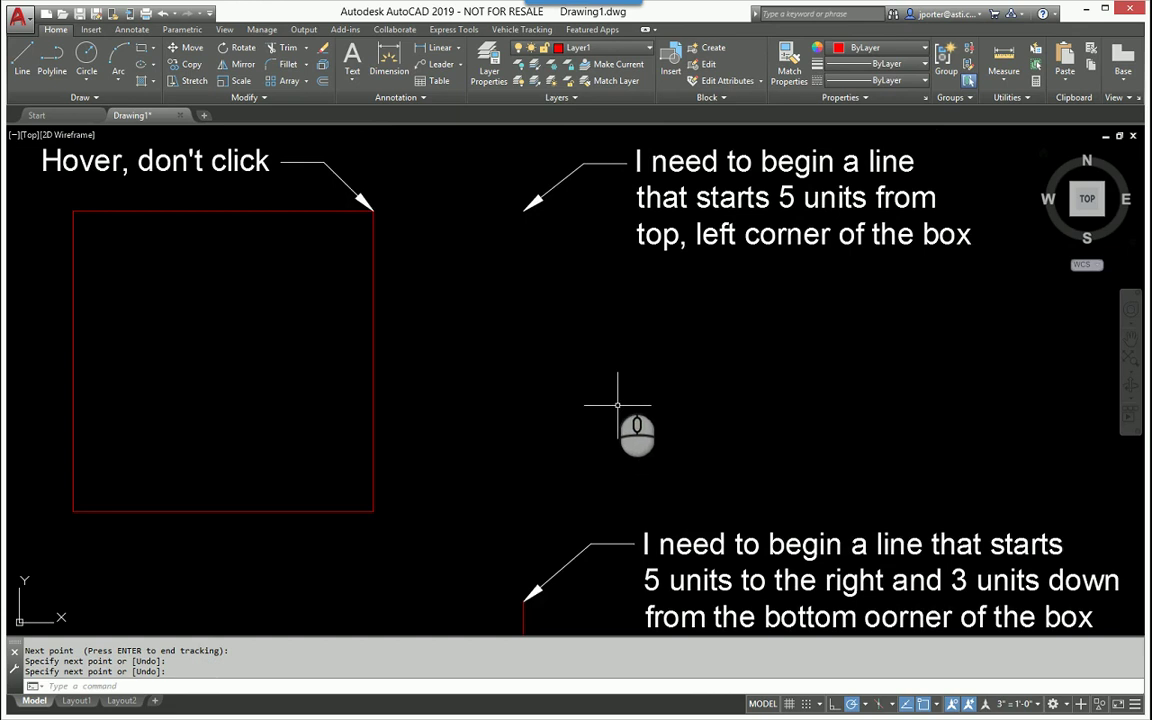
{"action": "scroll", "coordinate": [617, 391], "scroll_direction": "down", "scroll_amount": 2}
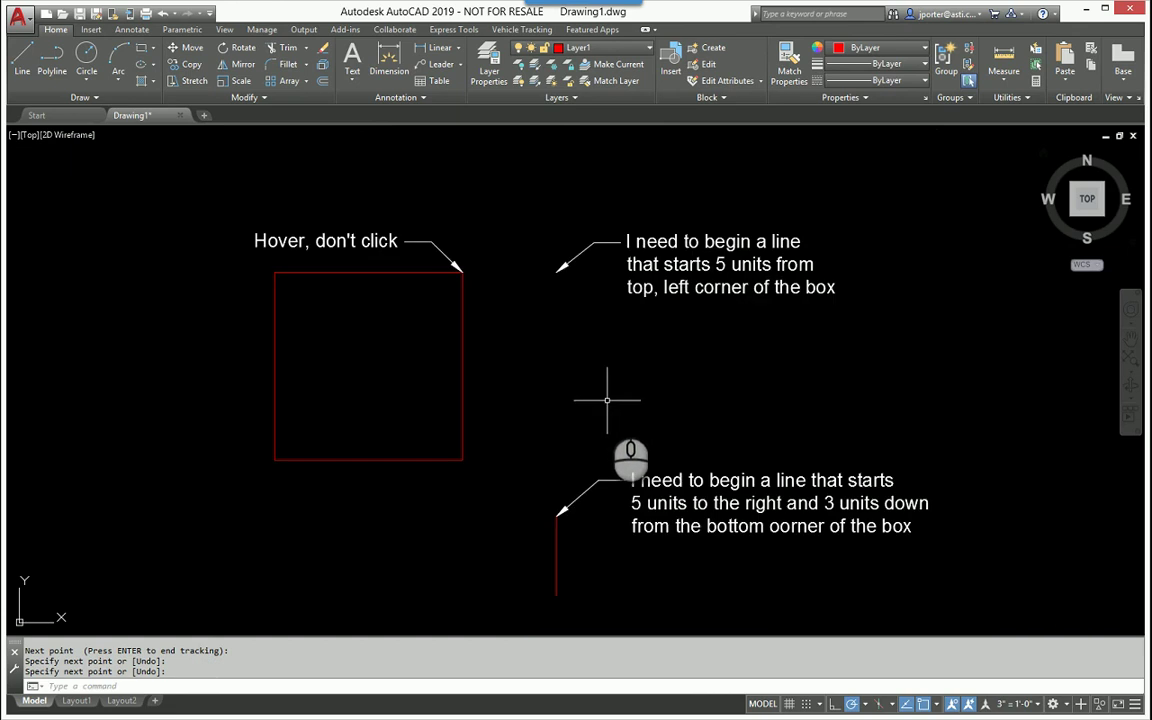